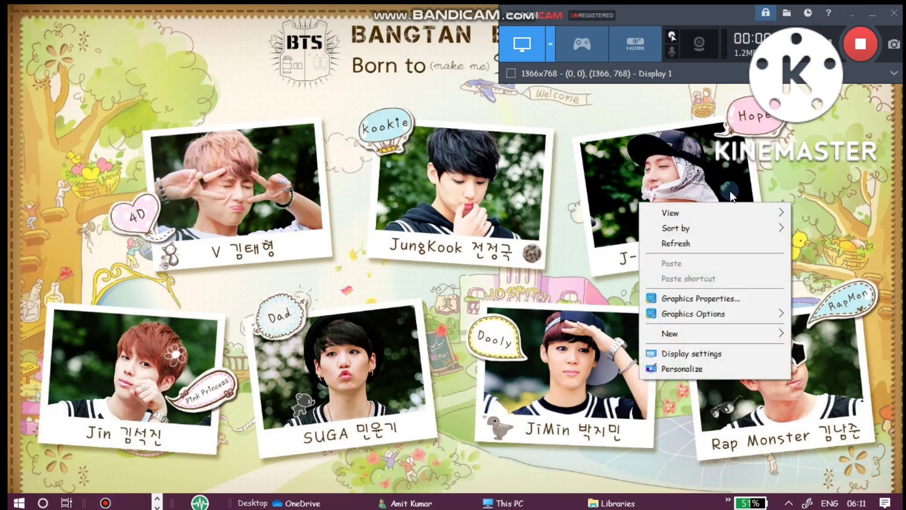
Step: Close the desktop context menu and open the Windows Start menu
{"action": "left_click", "coordinate": [606, 299]}
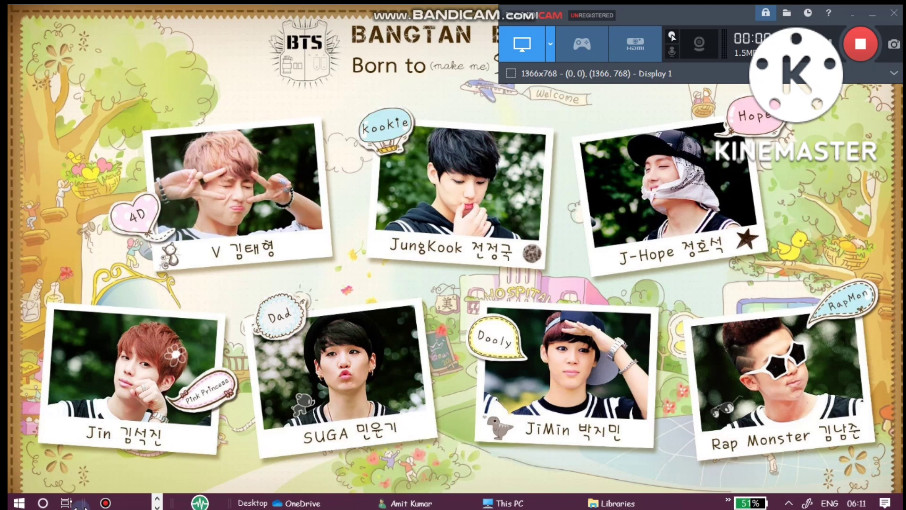
{"action": "left_click", "coordinate": [19, 503]}
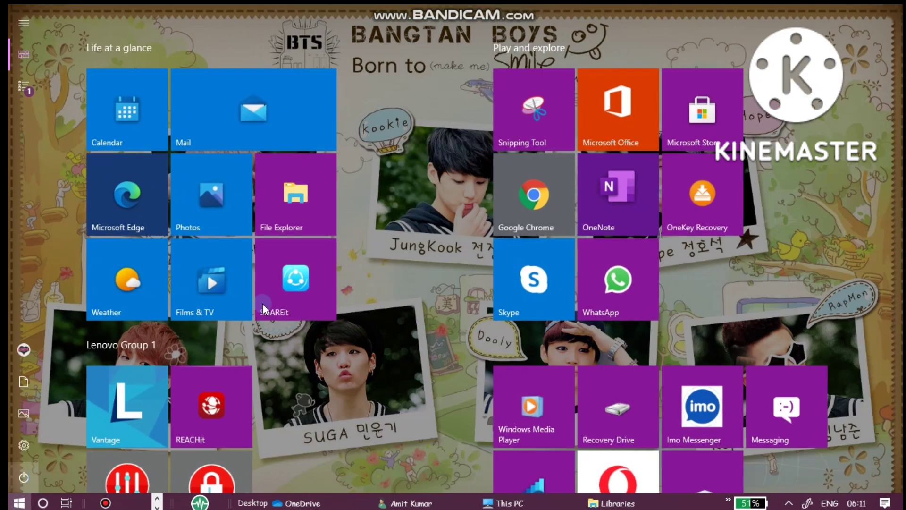
Step: Launch Chrome maximized and search the web for 'bluestacks for pc'
{"action": "left_click", "coordinate": [518, 186]}
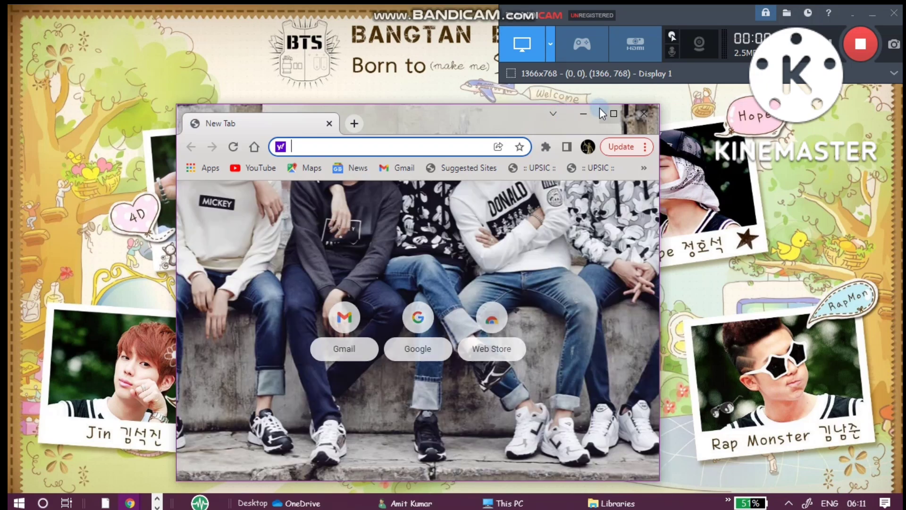
{"action": "double_click", "coordinate": [600, 108]}
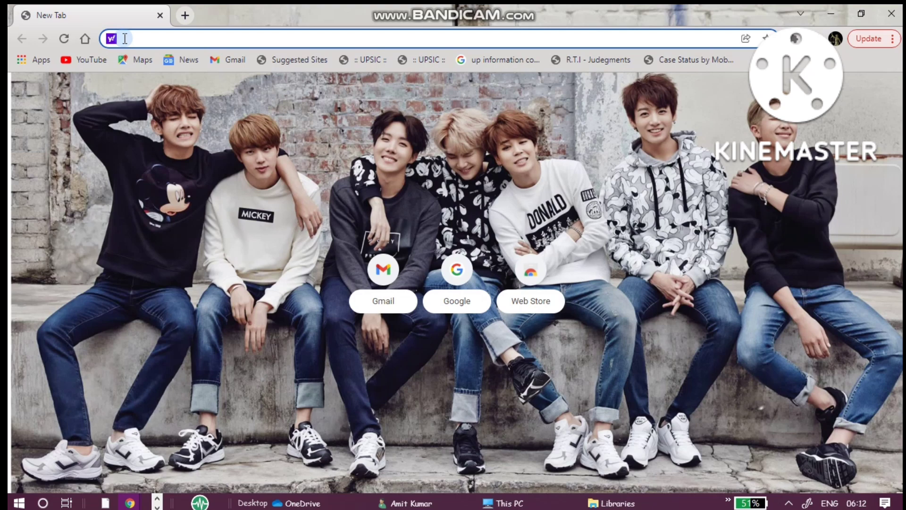
{"action": "type", "text": "bluestack"}
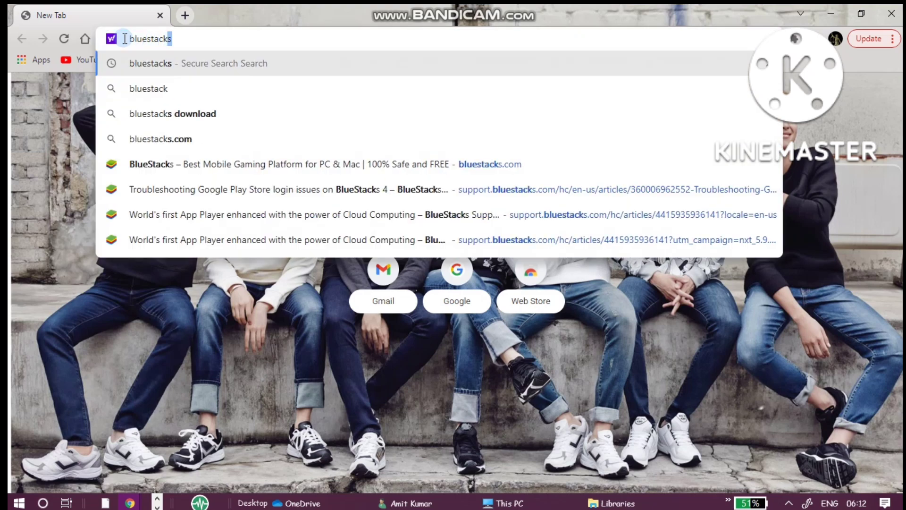
{"action": "type", "text": "s for pc"}
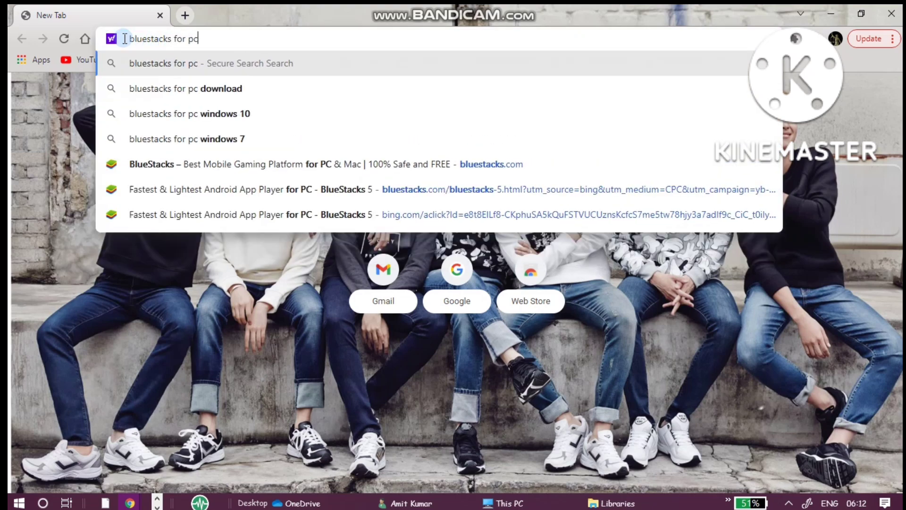
{"action": "left_click", "coordinate": [149, 62]}
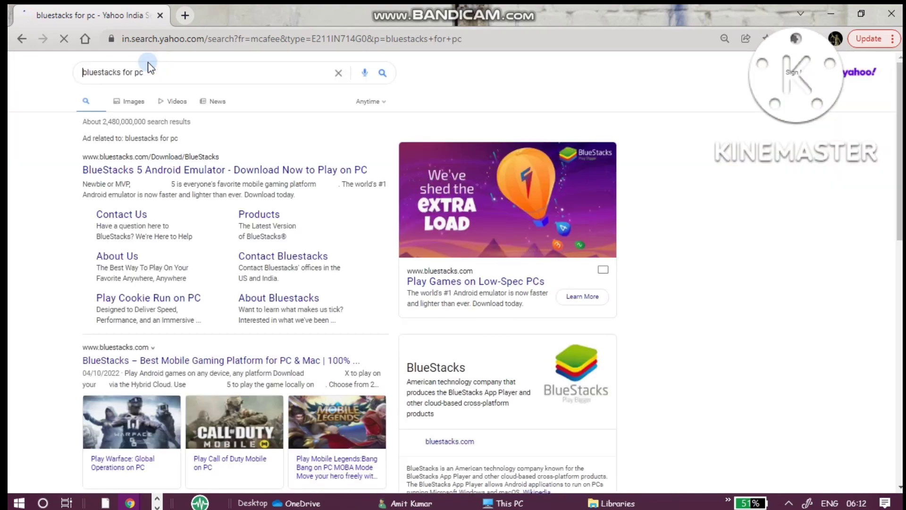
Step: Download the BlueStacks installer from the BlueStacks 5 site into the Downloads folder
{"action": "left_click", "coordinate": [141, 173]}
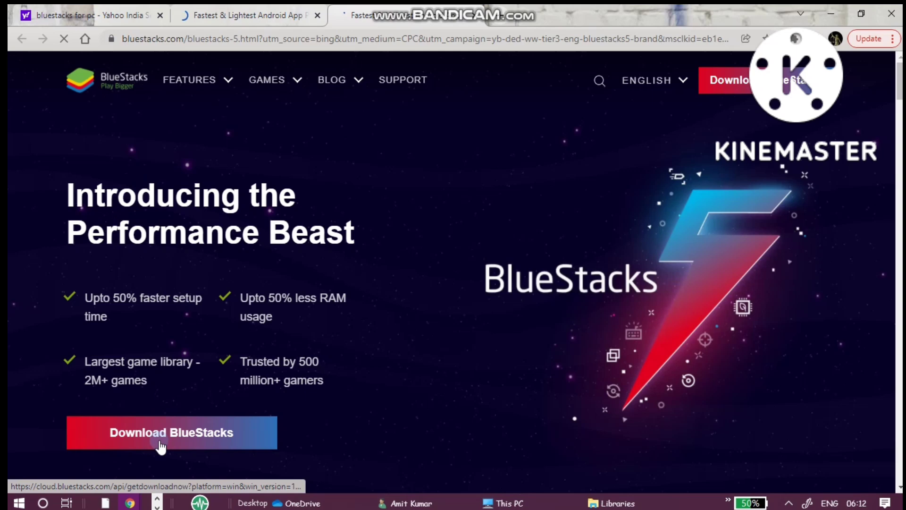
{"action": "left_click", "coordinate": [160, 441]}
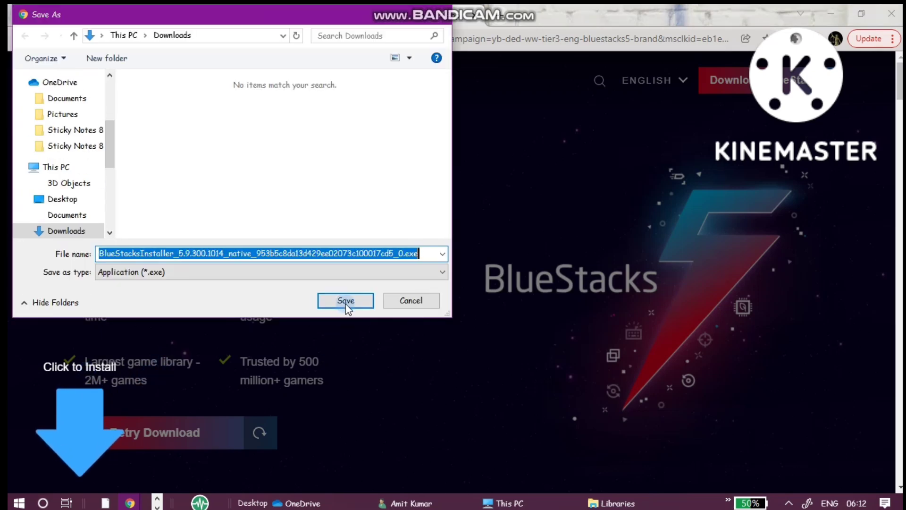
{"action": "left_click", "coordinate": [346, 301]}
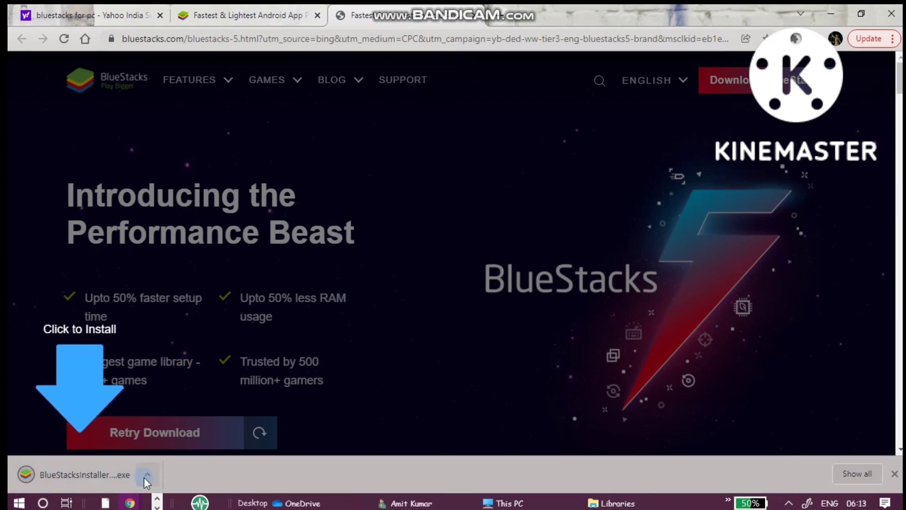
Step: Open the downloaded BlueStacks installer from Chrome's download bar and widen the taskbar quick-launch area
{"action": "left_click", "coordinate": [145, 477]}
{"action": "left_click", "coordinate": [173, 385]}
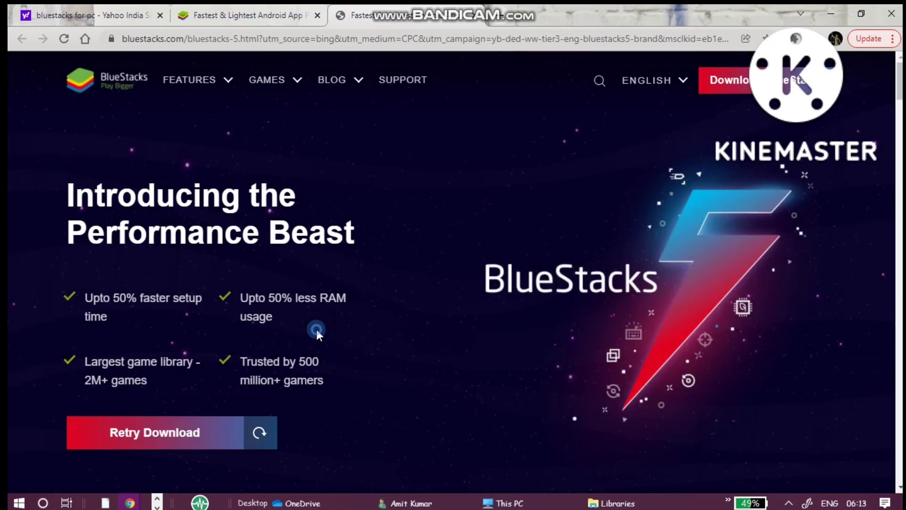
{"action": "triple_click", "coordinate": [304, 338]}
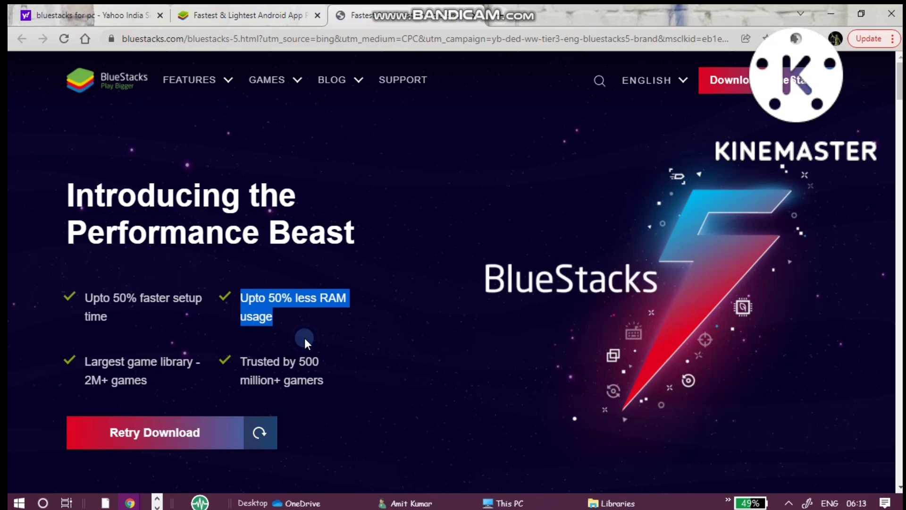
{"action": "left_click", "coordinate": [225, 455]}
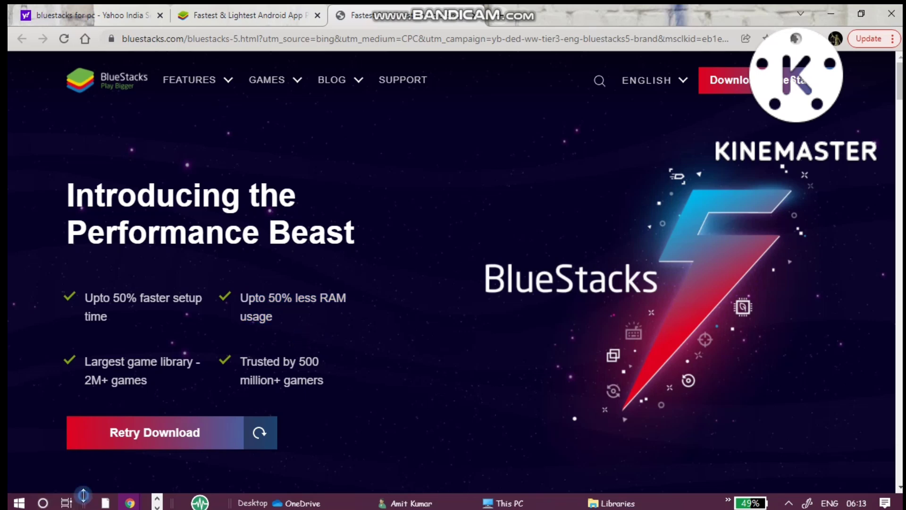
{"action": "left_click_drag", "start_coordinate": [79, 503], "coordinate": [85, 502]}
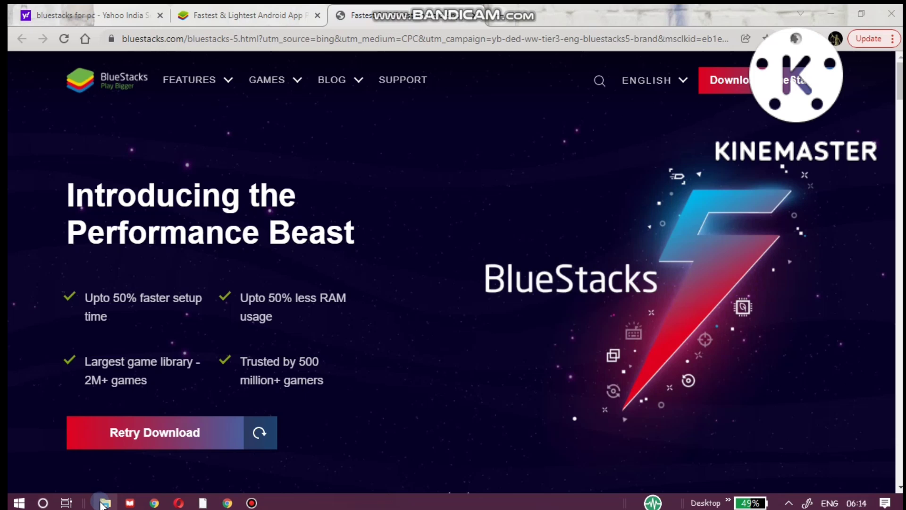
Step: Run BlueStacksInstaller_5.9.300 from the Downloads folder in File Explorer
{"action": "left_click", "coordinate": [104, 503]}
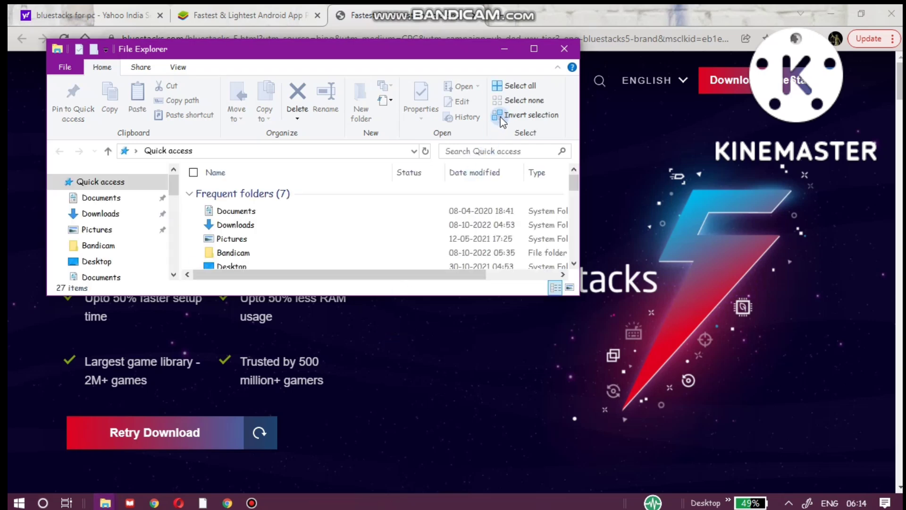
{"action": "left_click", "coordinate": [565, 48]}
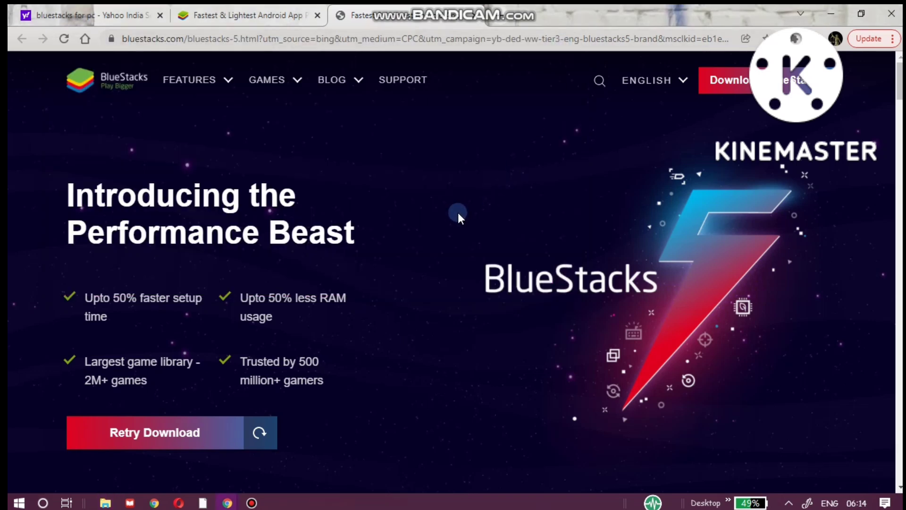
{"action": "left_click", "coordinate": [106, 503]}
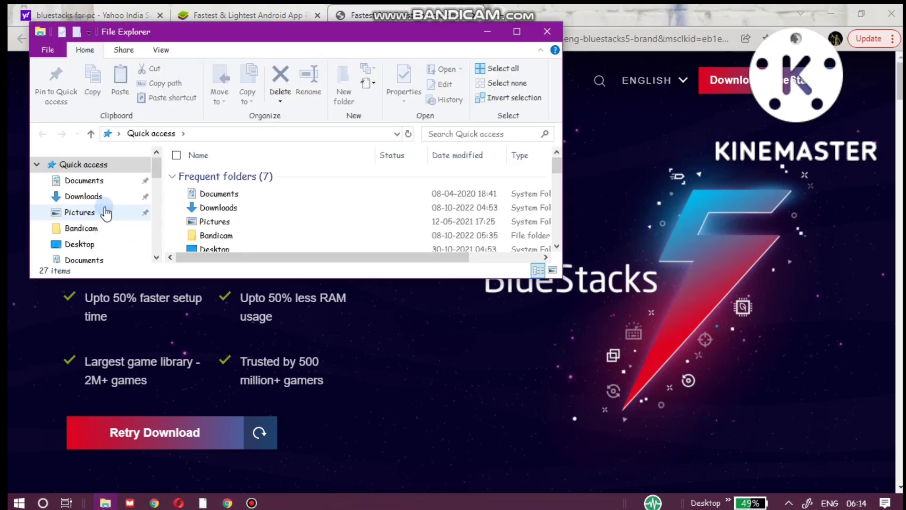
{"action": "left_click", "coordinate": [95, 197]}
{"action": "left_click", "coordinate": [201, 186]}
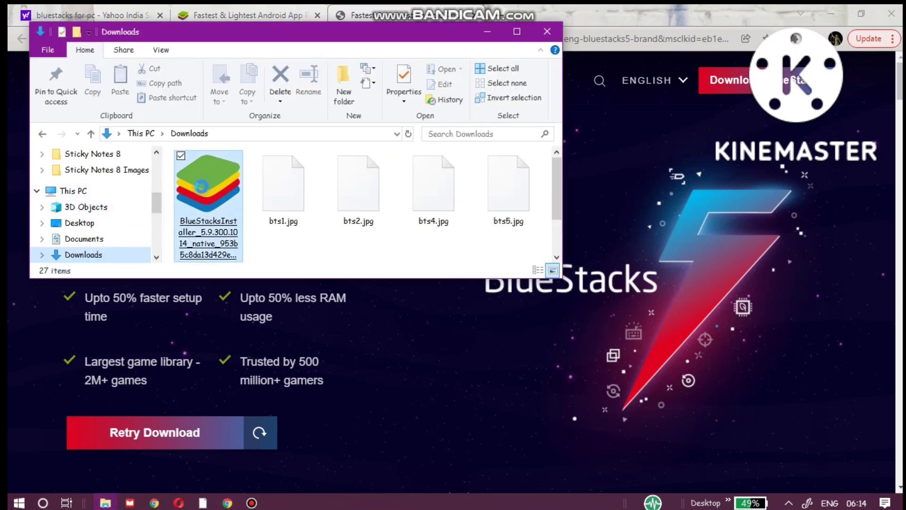
{"action": "double_click", "coordinate": [202, 191]}
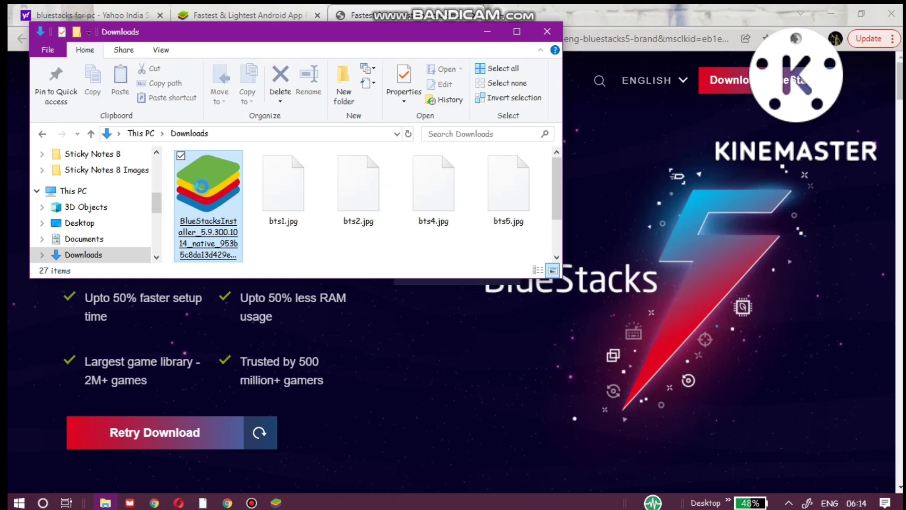
Step: Run the installer as administrator, choose Install now, and exit the 'already running' message
{"action": "right_click", "coordinate": [202, 186]}
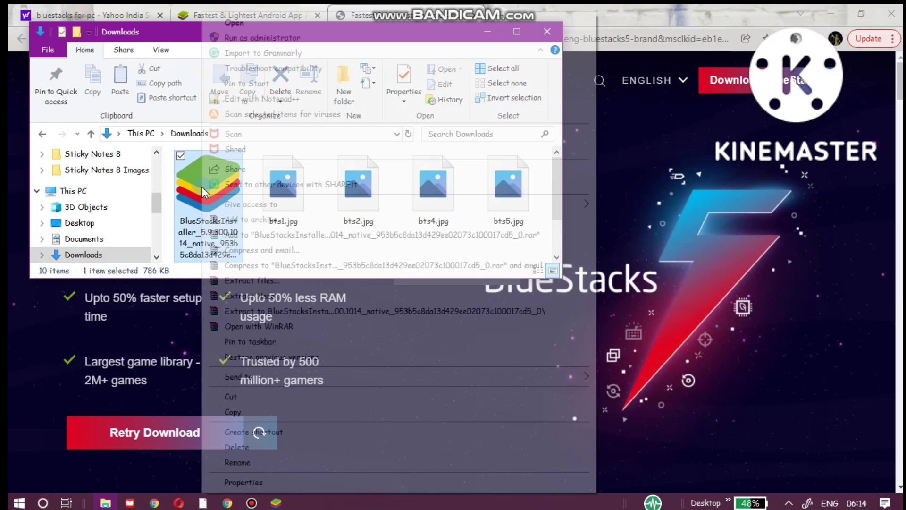
{"action": "left_click", "coordinate": [289, 30]}
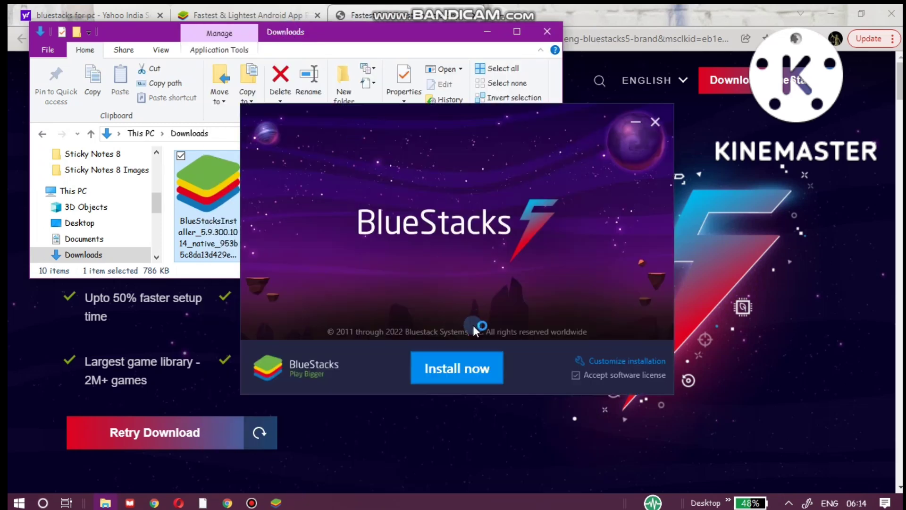
{"action": "left_click", "coordinate": [460, 381]}
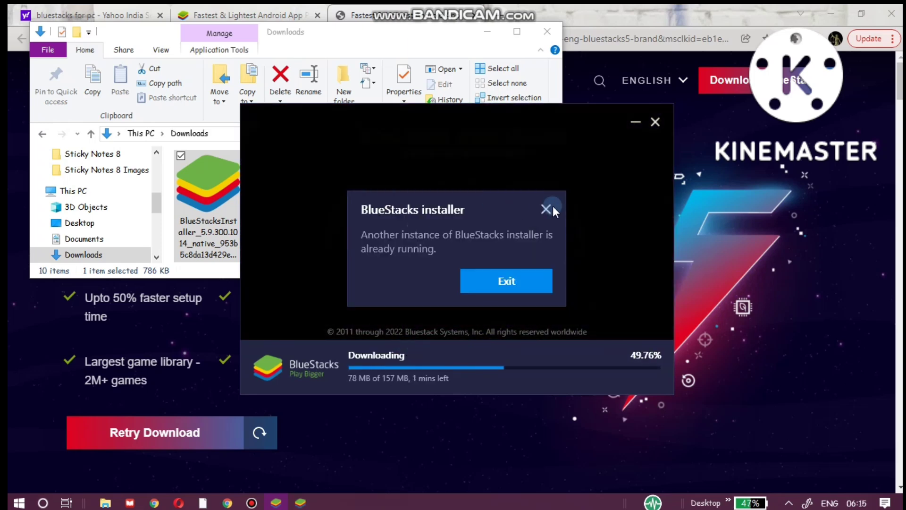
{"action": "left_click", "coordinate": [515, 282]}
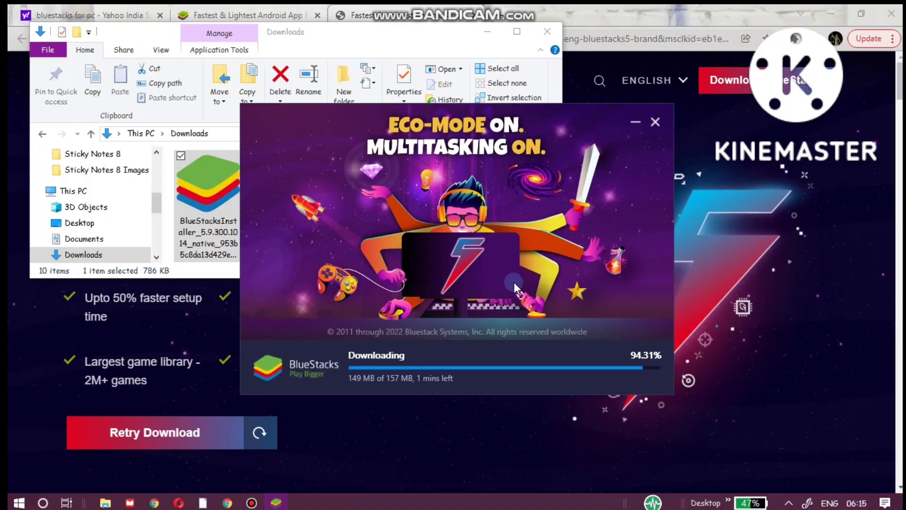
{"action": "left_click", "coordinate": [892, 13]}
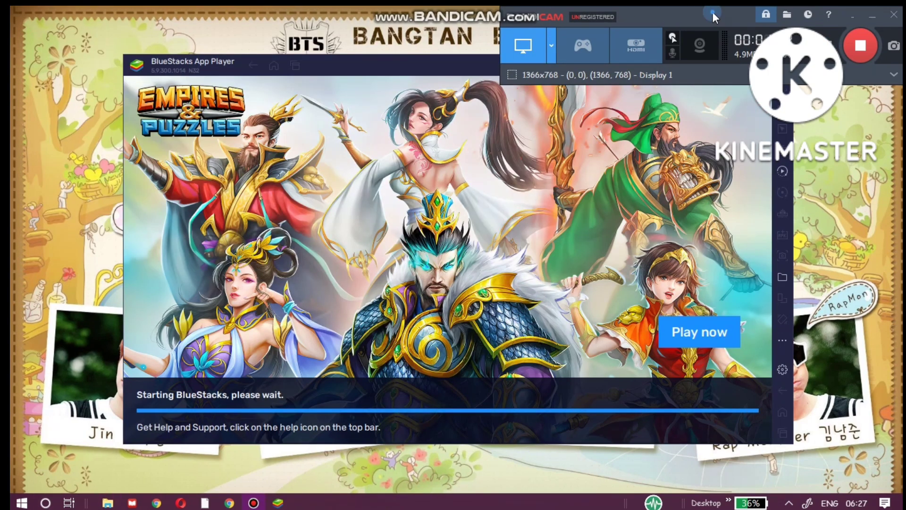
Step: Dismiss the performance warning, maximize BlueStacks, and begin Google sign-in in Play Store
{"action": "left_click_drag", "start_coordinate": [712, 13], "coordinate": [222, 11]}
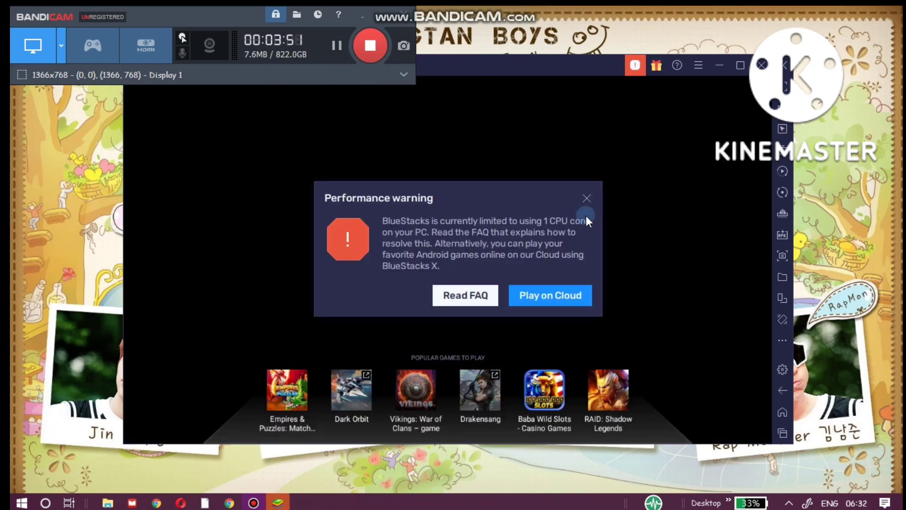
{"action": "left_click", "coordinate": [587, 198]}
{"action": "left_click", "coordinate": [740, 66]}
{"action": "left_click", "coordinate": [115, 124]}
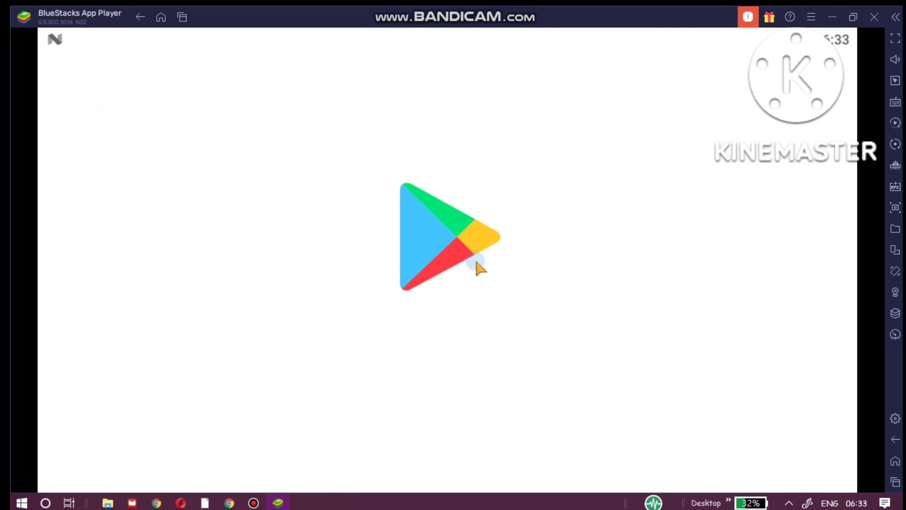
{"action": "left_click", "coordinate": [828, 26]}
{"action": "left_click", "coordinate": [454, 382]}
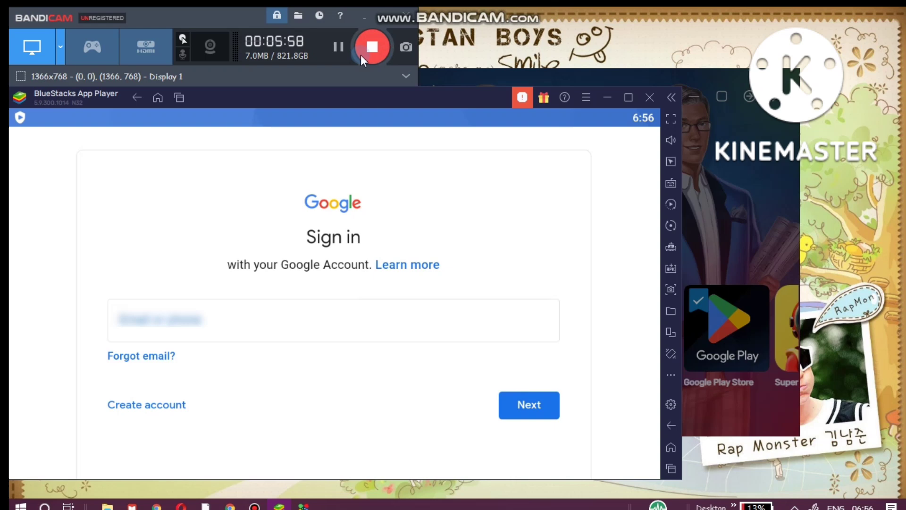
Step: Paste the Google account e-mail into the Email or phone field and continue
{"action": "key", "text": "ctrl+v"}
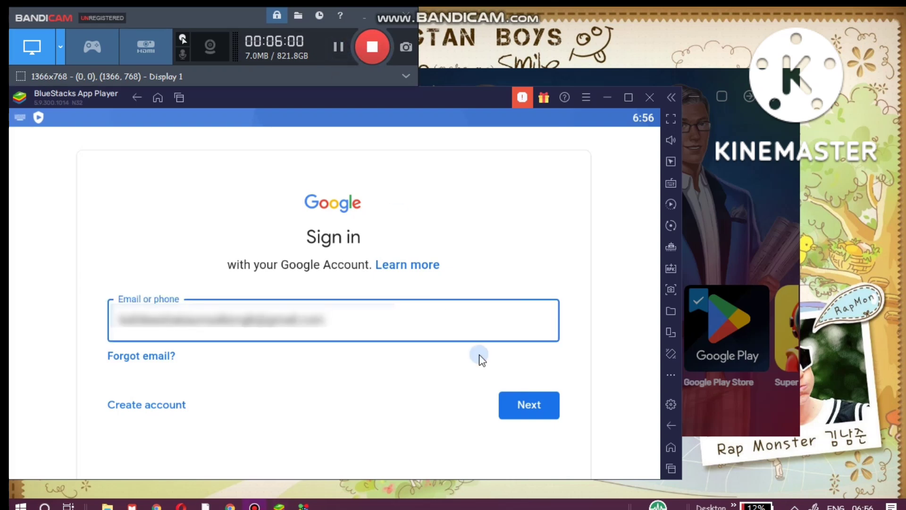
{"action": "left_click", "coordinate": [530, 407]}
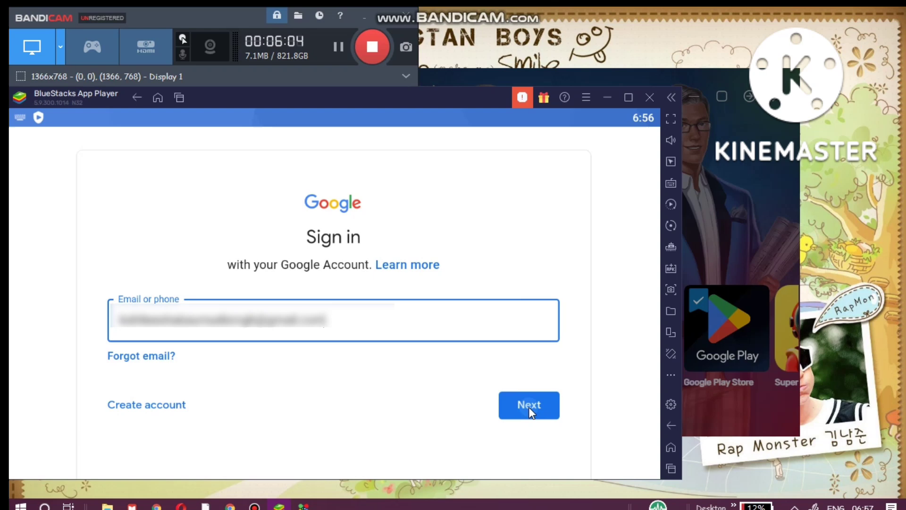
{"action": "left_click", "coordinate": [530, 409]}
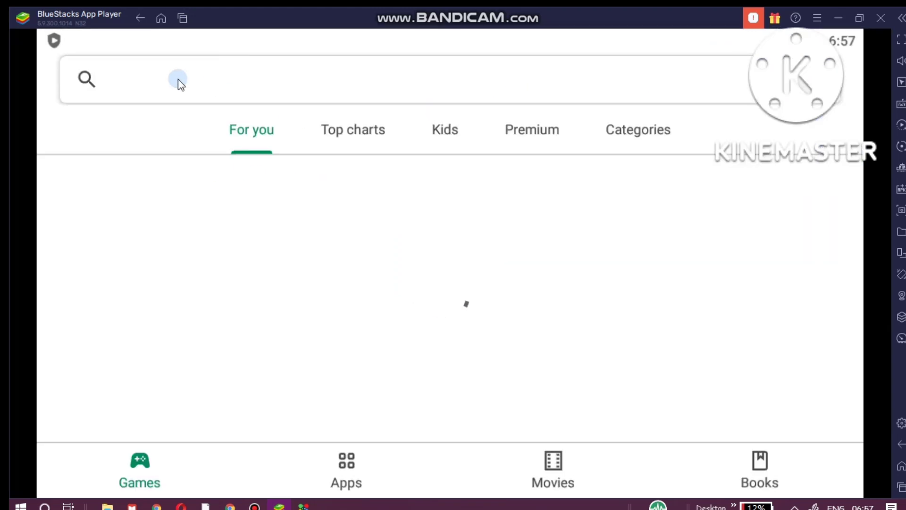
Step: Decline the Play Pass offer, search the Play Store for 'weverse', and install Weverse
{"action": "left_click", "coordinate": [386, 336]}
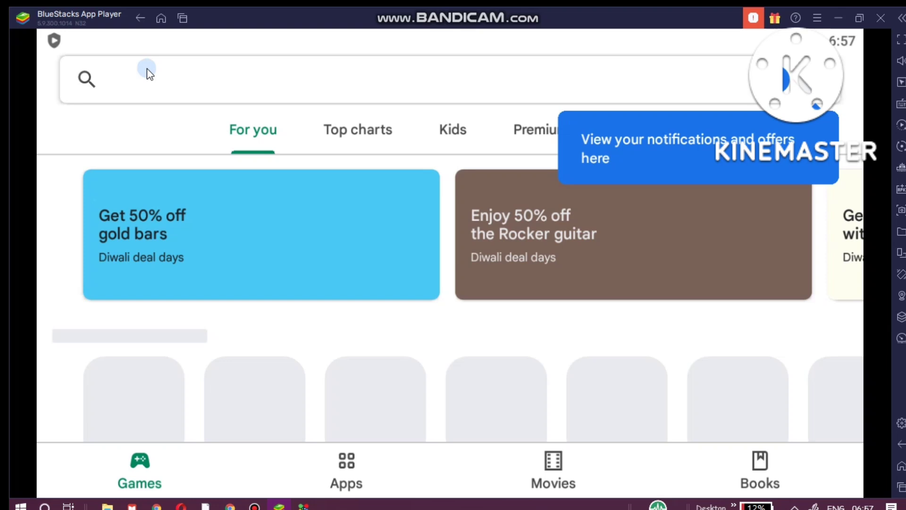
{"action": "left_click", "coordinate": [140, 85]}
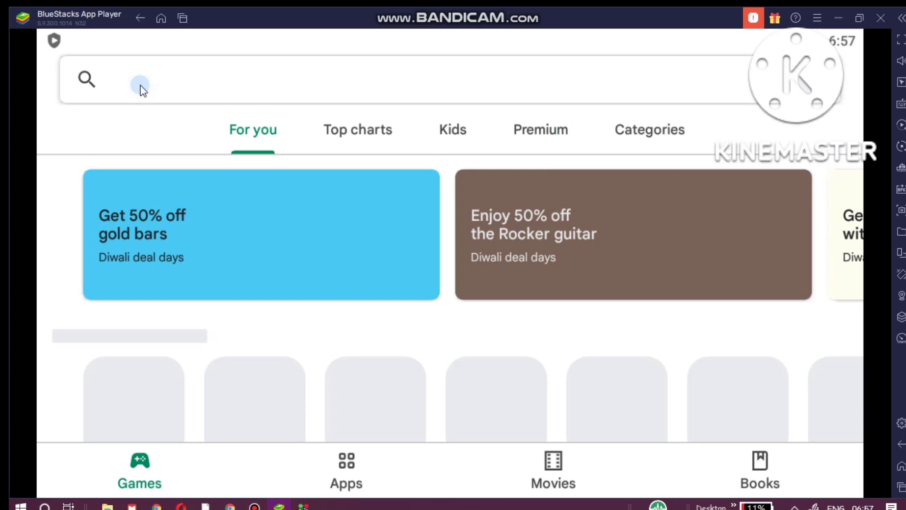
{"action": "left_click", "coordinate": [140, 85]}
{"action": "type", "text": "weverse"}
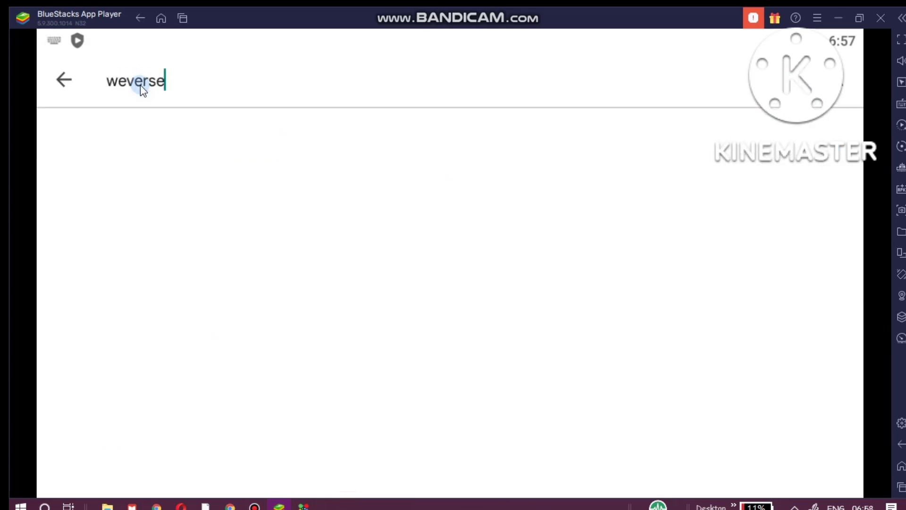
{"action": "left_click", "coordinate": [171, 135]}
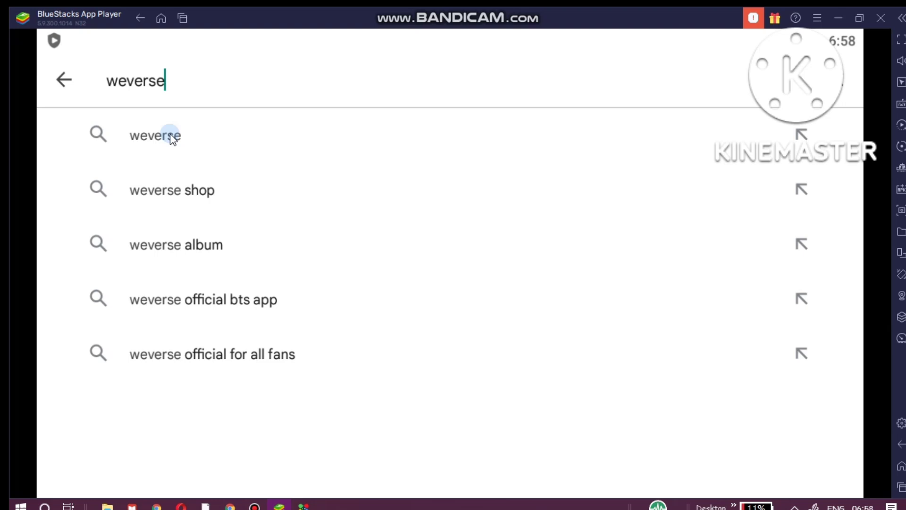
{"action": "left_click", "coordinate": [752, 160]}
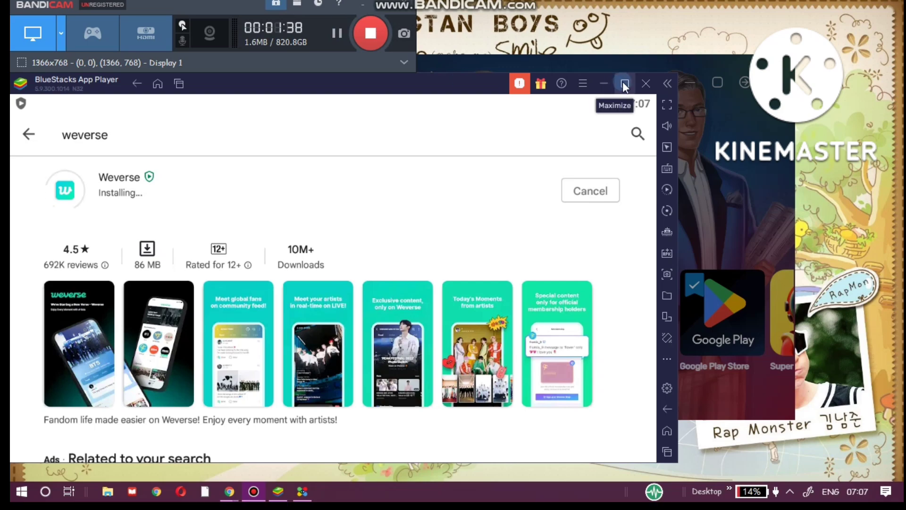
Step: Maximize the player, accept Weverse's required accesses, and select English as the language
{"action": "left_click", "coordinate": [624, 84]}
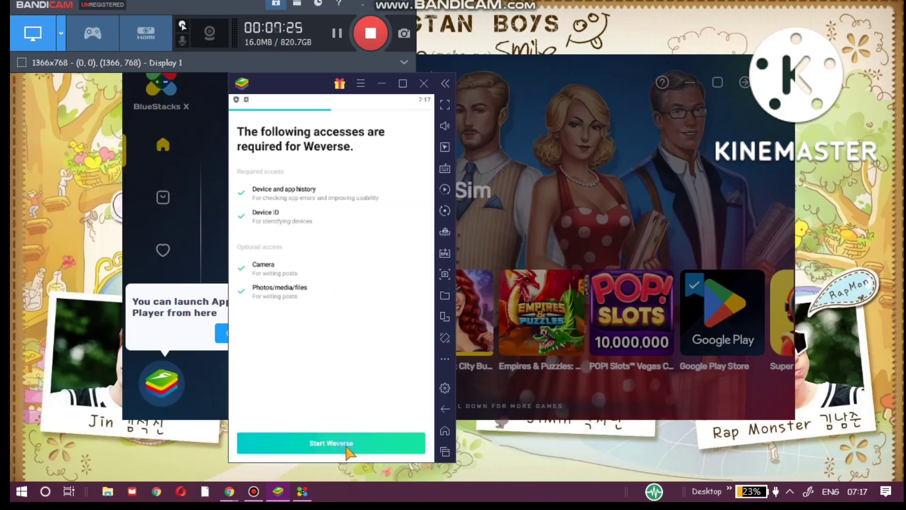
{"action": "left_click", "coordinate": [339, 452]}
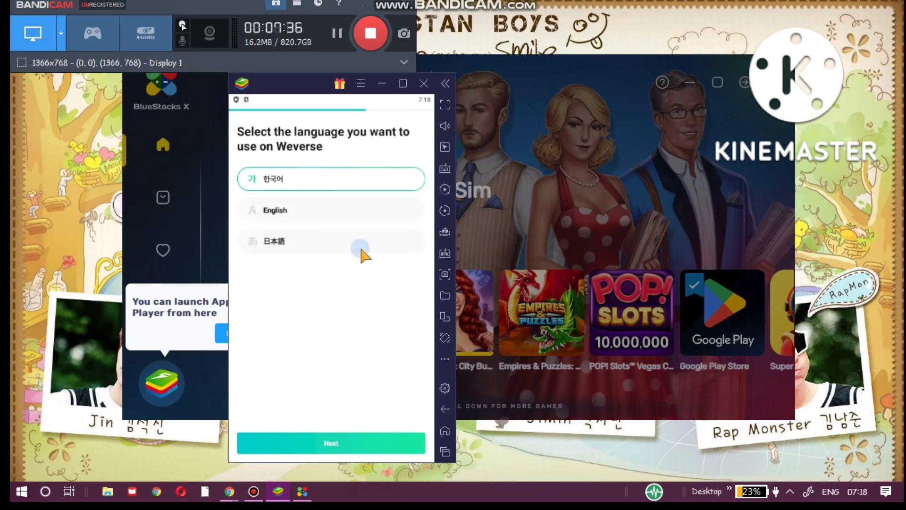
{"action": "left_click", "coordinate": [331, 211]}
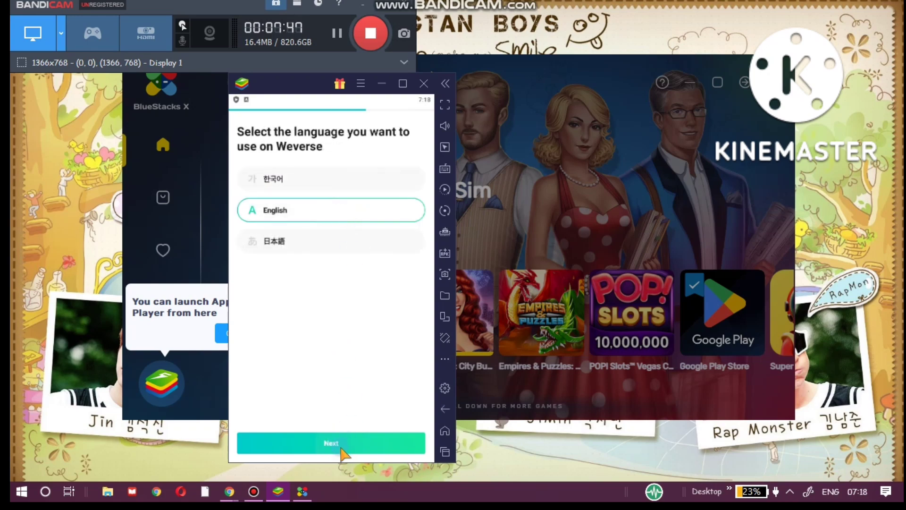